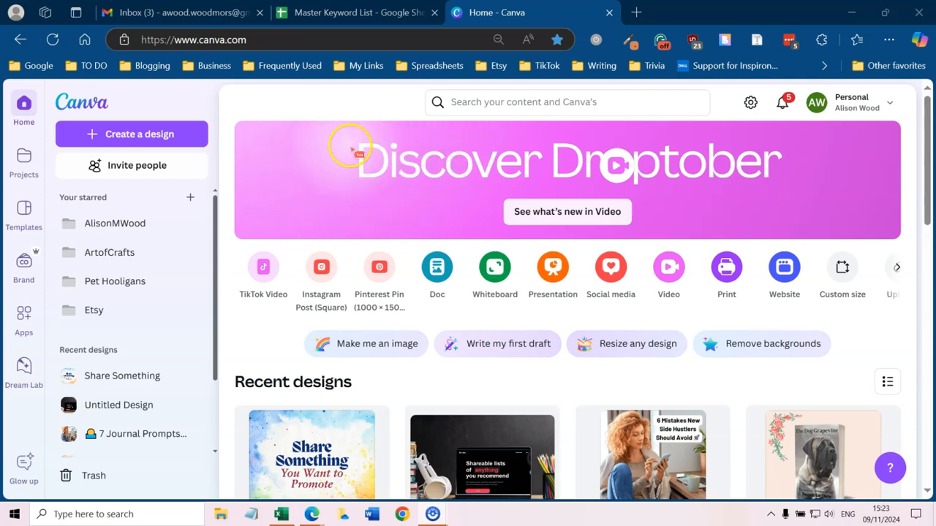
Create a square Instagram post design and add a heading that reads "Merry Christmas"
left_click(140, 138)
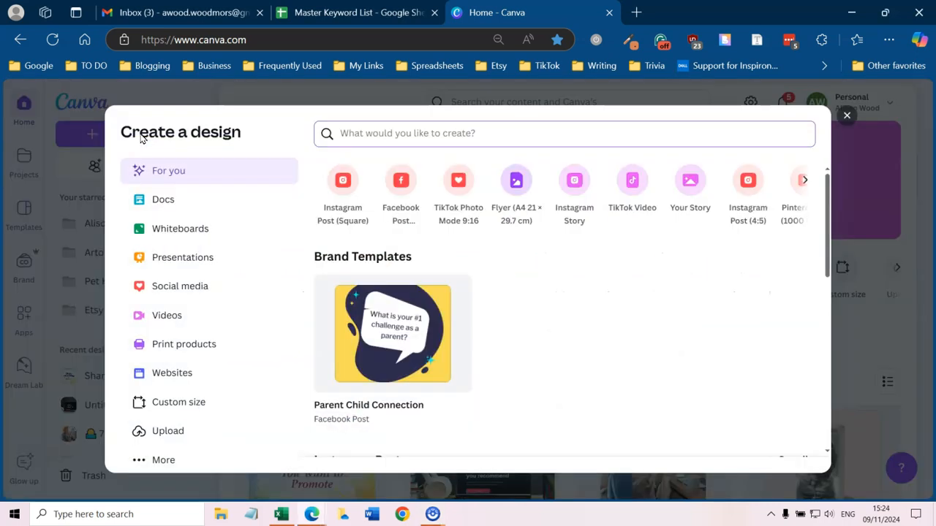
left_click(339, 177)
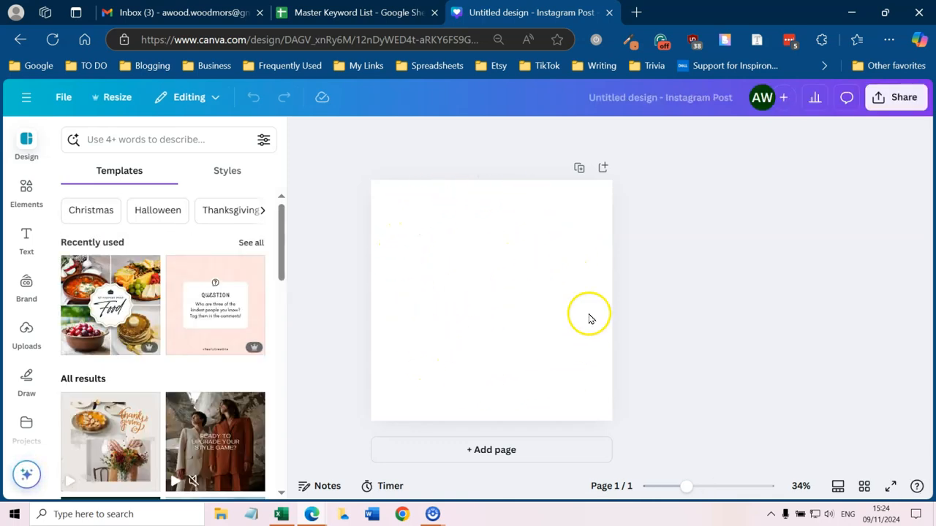
left_click(26, 235)
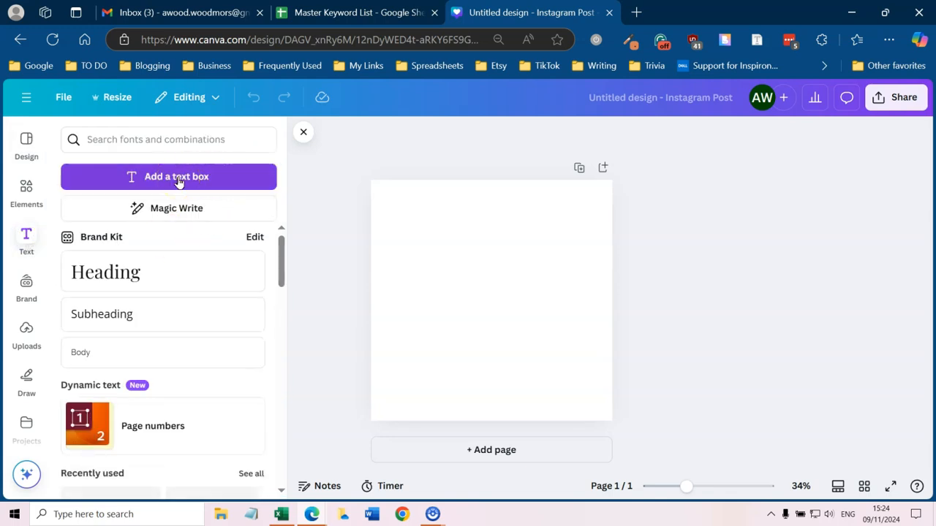
left_click(140, 276)
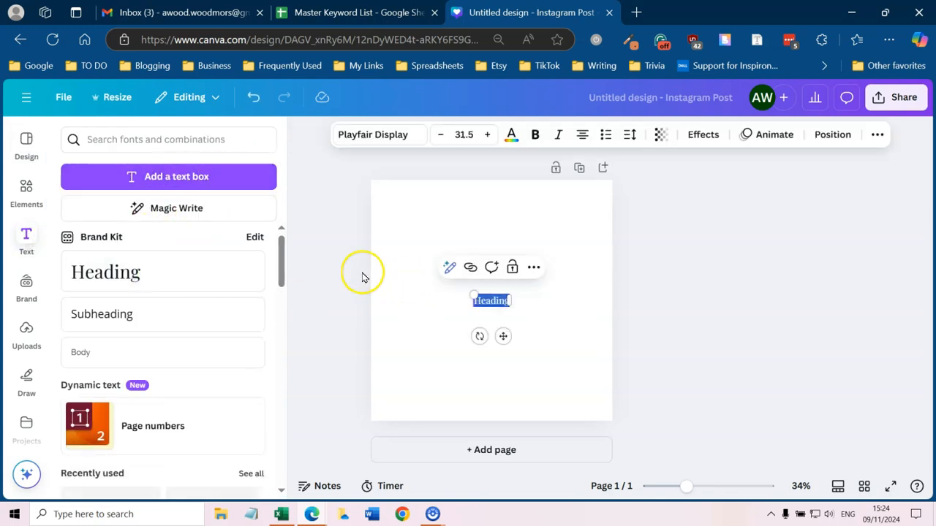
type("Merry Christmas")
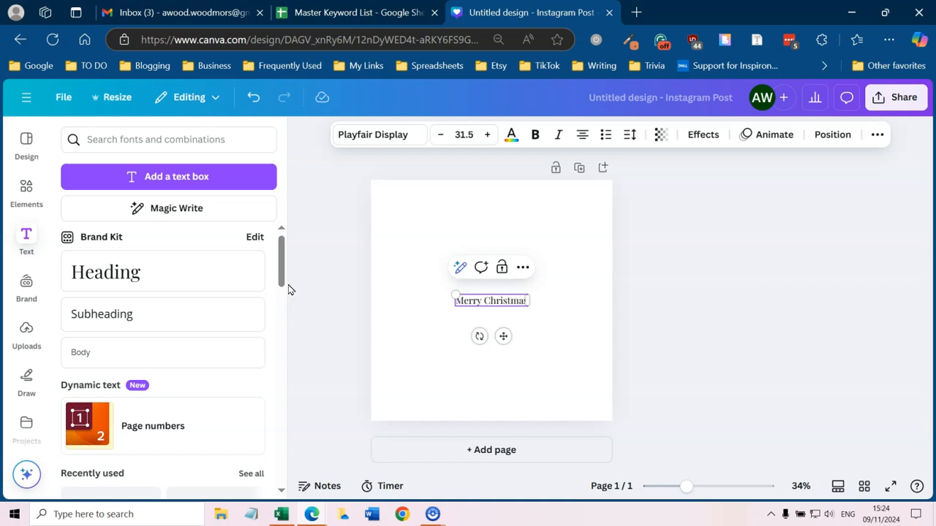
left_click(416, 324)
Duplicate the "Merry Christmas" heading, place the copy below it and change its text to "Happy New Year"
left_click(493, 296)
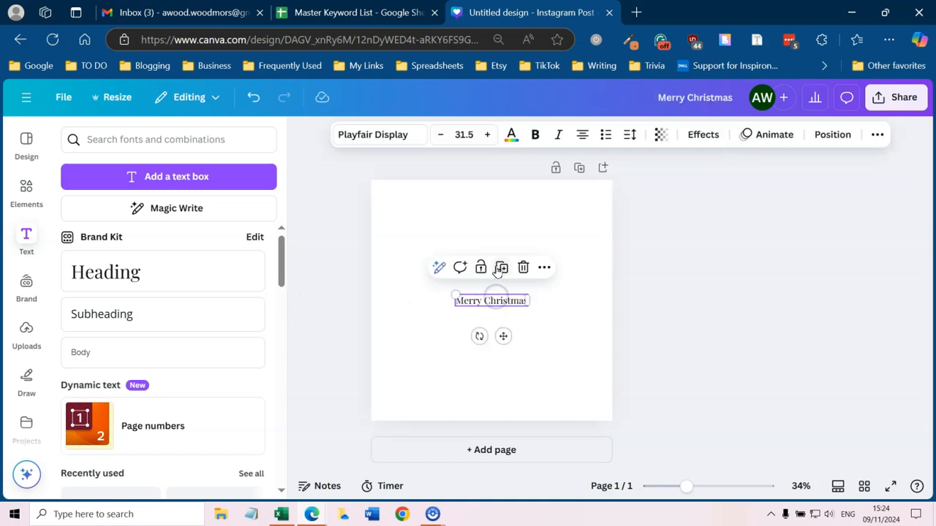
left_click(501, 267)
left_click_drag(476, 302, 458, 364)
double_click(452, 362)
key("BackSpace")
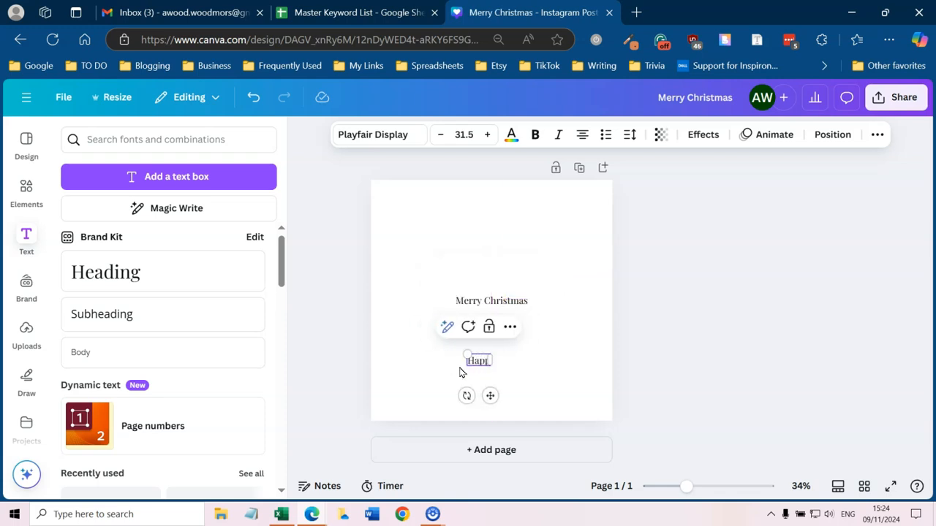
type("Happy New Year")
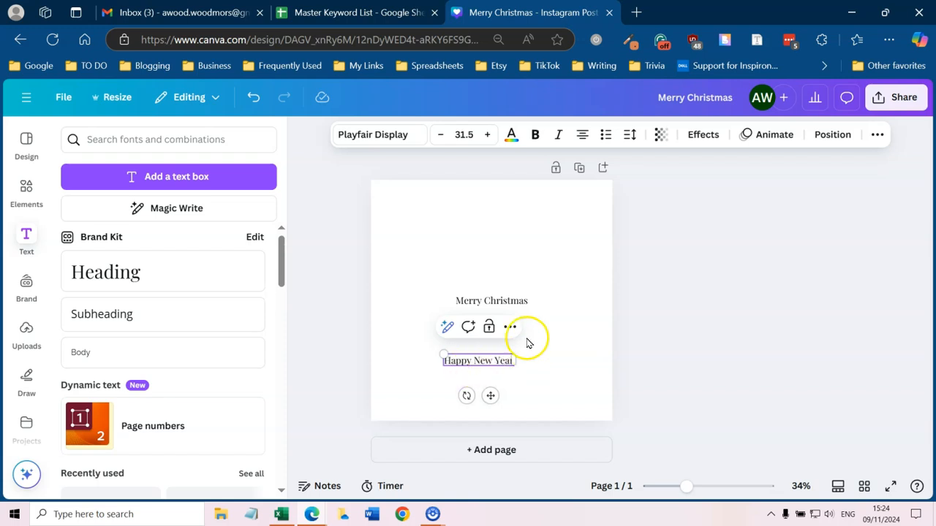
Enlarge the "Merry Christmas" text to roughly three quarters of the page width and centre it near the page's upper edge
left_click(479, 301)
left_click_drag(481, 298, 340, 196)
left_click_drag(415, 211, 476, 223)
Enlarge the "Happy New Year" text to a font size of about 94.8 and centre it near the page's lower edge
left_click(463, 360)
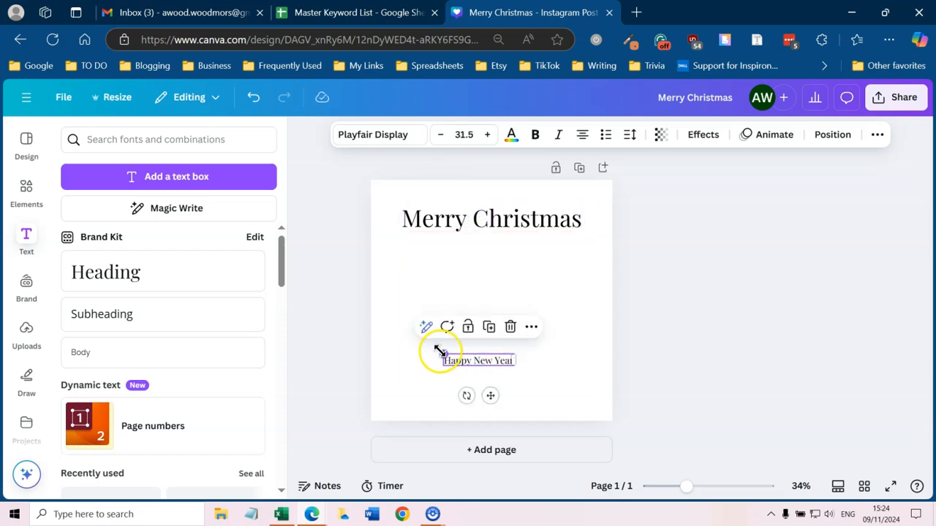
left_click_drag(442, 354, 303, 334)
left_click_drag(439, 348, 507, 376)
Enlarge the "Merry Christmas" text slightly to a font size of about 87.8 and reposition it near the page's upper edge
left_click(456, 216)
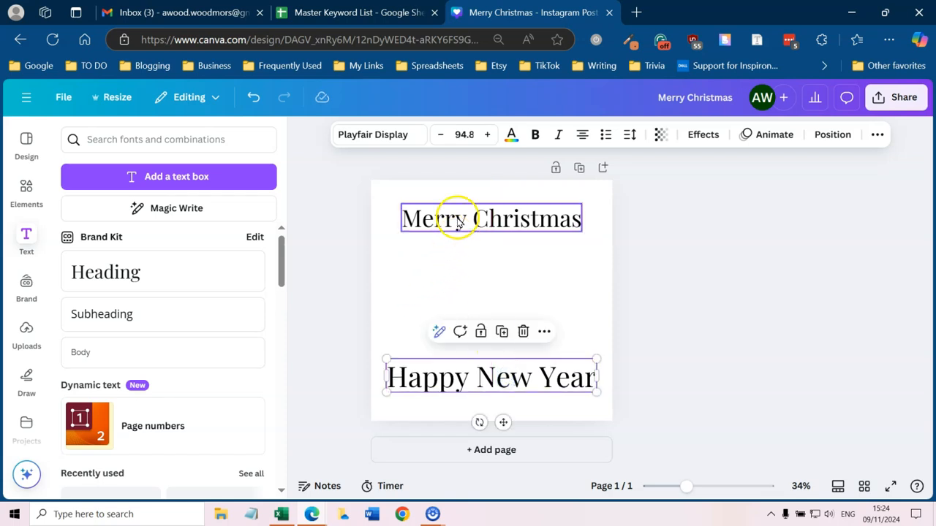
left_click_drag(402, 204, 378, 200)
left_click_drag(436, 210, 455, 218)
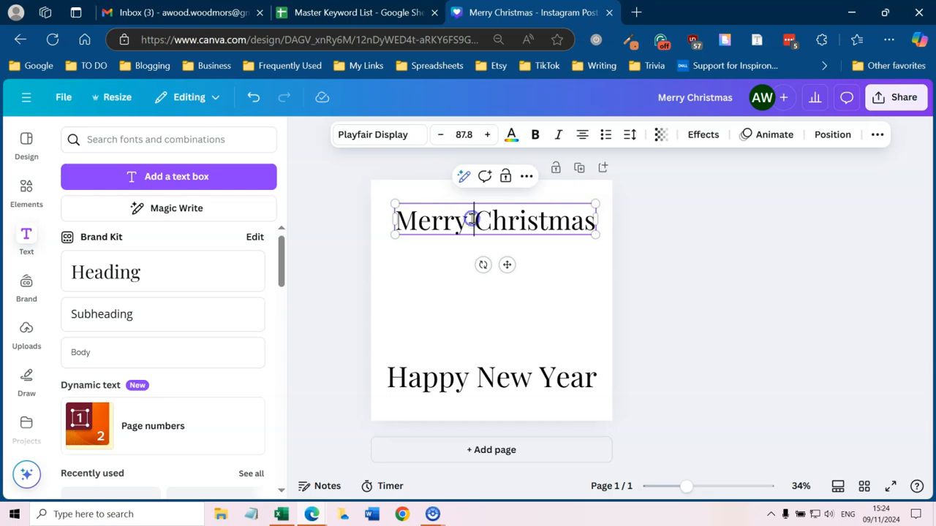
left_click(419, 251)
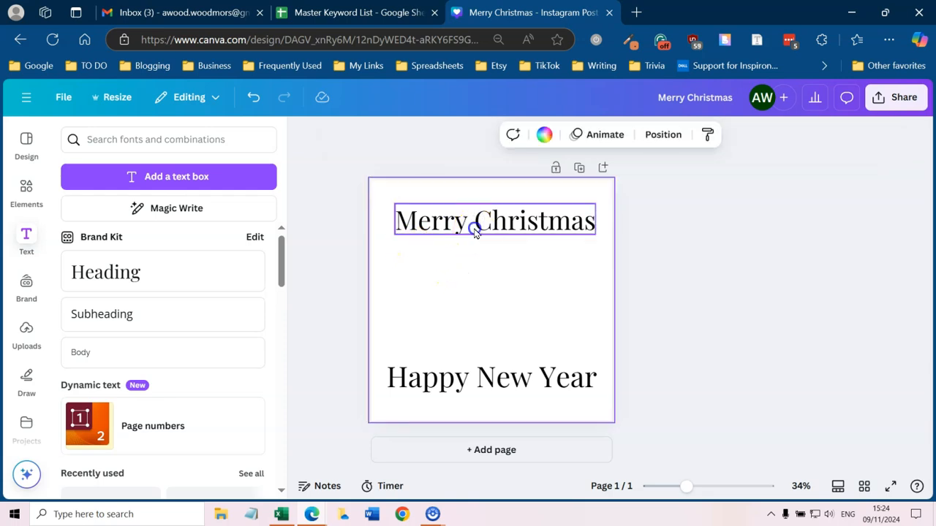
Apply the Curve shape effect to the "Merry Christmas" text with a curve value of 65
left_click(476, 234)
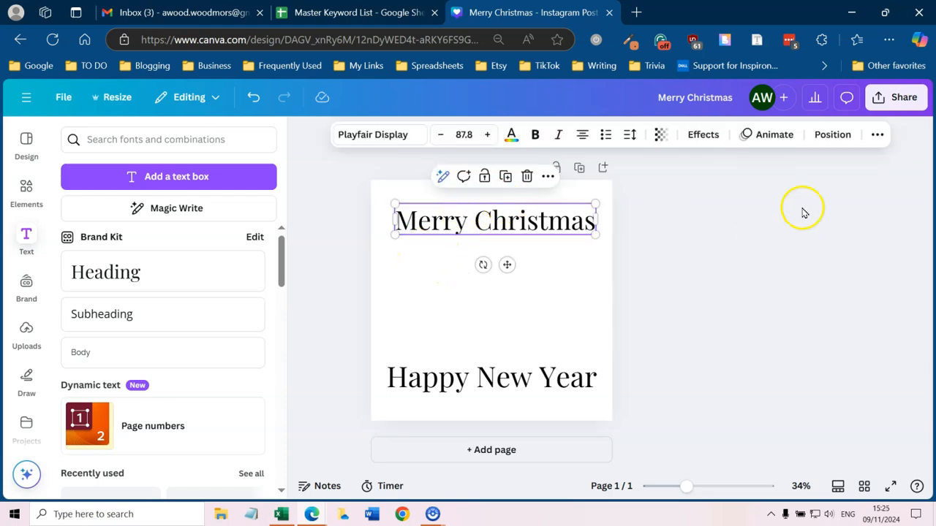
left_click(703, 135)
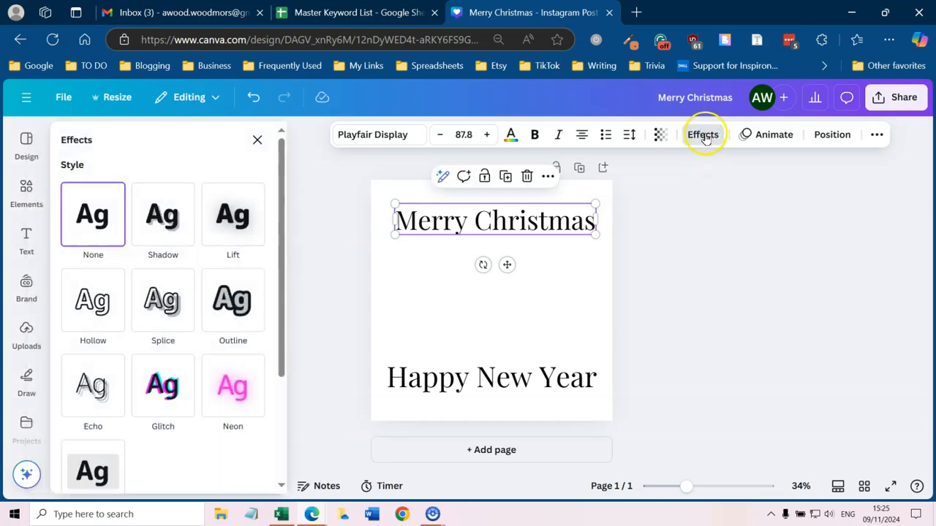
scroll(162, 322, "down", 2)
scroll(161, 307, "down", 1)
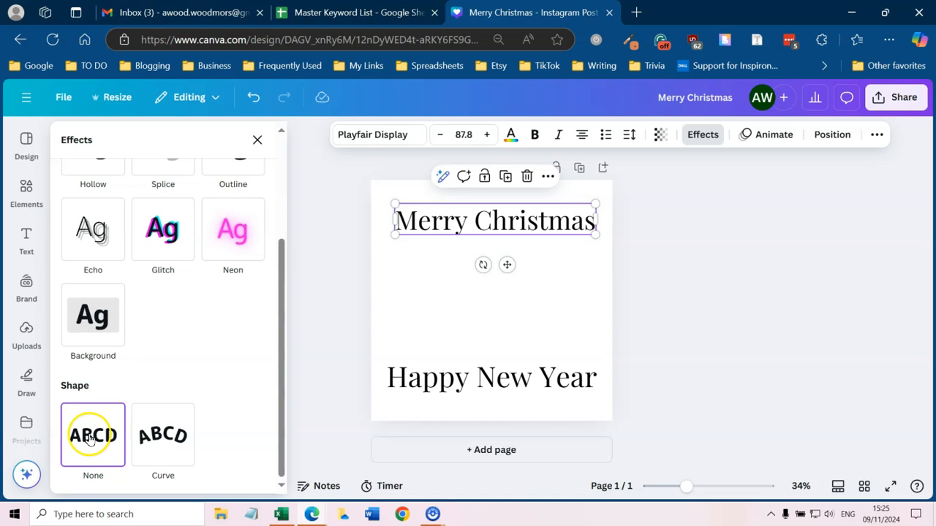
left_click(158, 439)
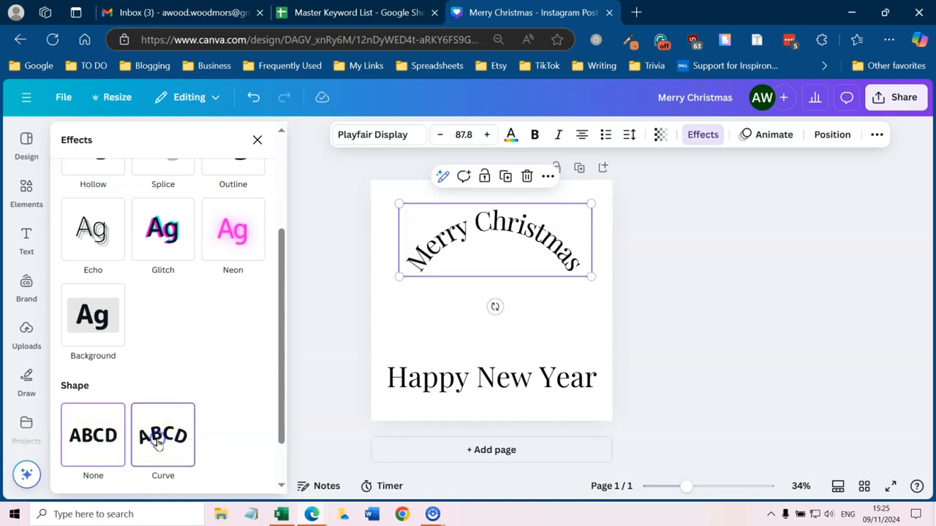
scroll(246, 418, "down", 1)
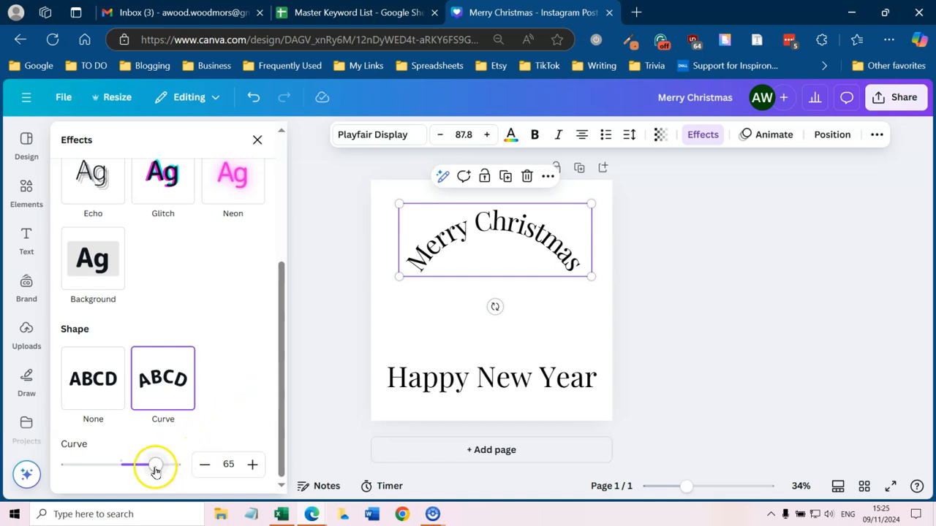
mouse_move(155, 471)
left_mouse_down()
mouse_move(167, 471)
mouse_move(156, 468)
left_mouse_up()
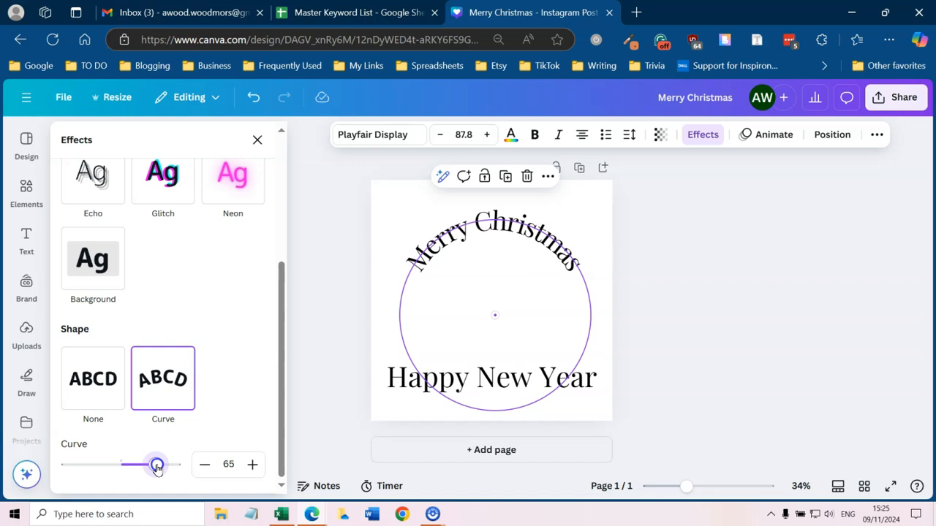
left_click_drag(156, 468, 157, 469)
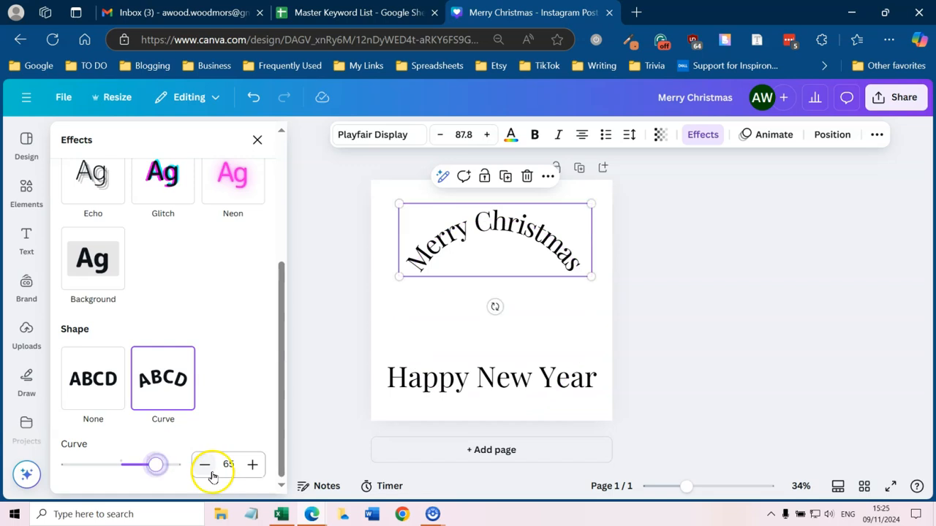
Move the curved "Merry Christmas" text slightly up so it is centred close to the page's upper edge
left_click(715, 392)
left_click_drag(487, 248, 485, 236)
left_click(662, 324)
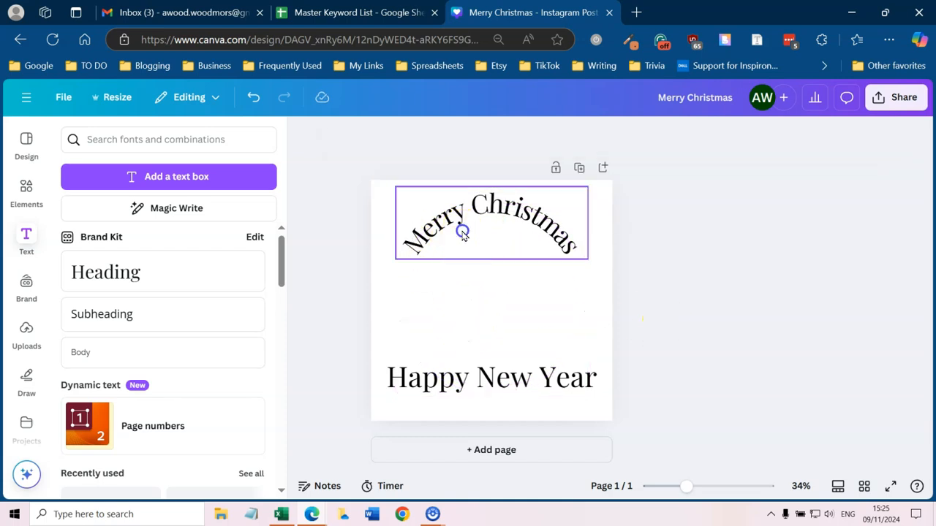
Set the letter spacing of the curved "Merry Christmas" text to 105
left_click(462, 230)
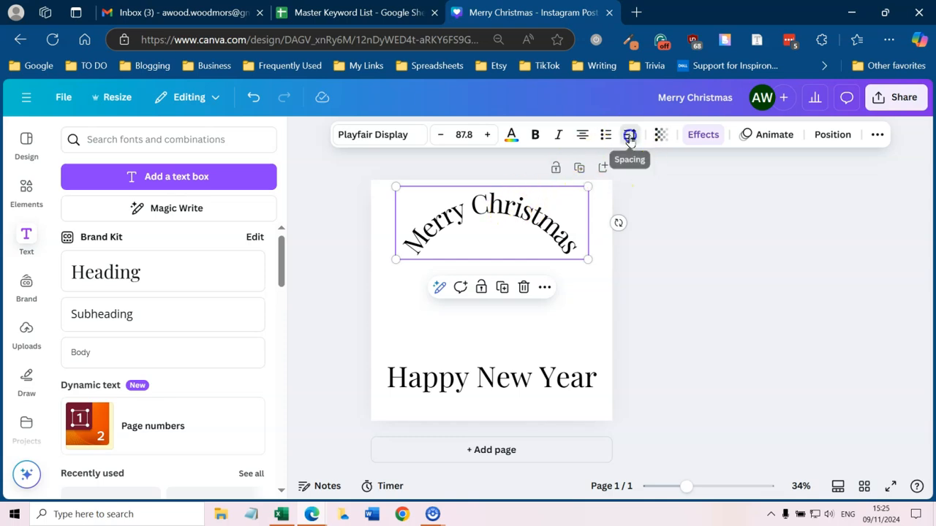
left_click(629, 138)
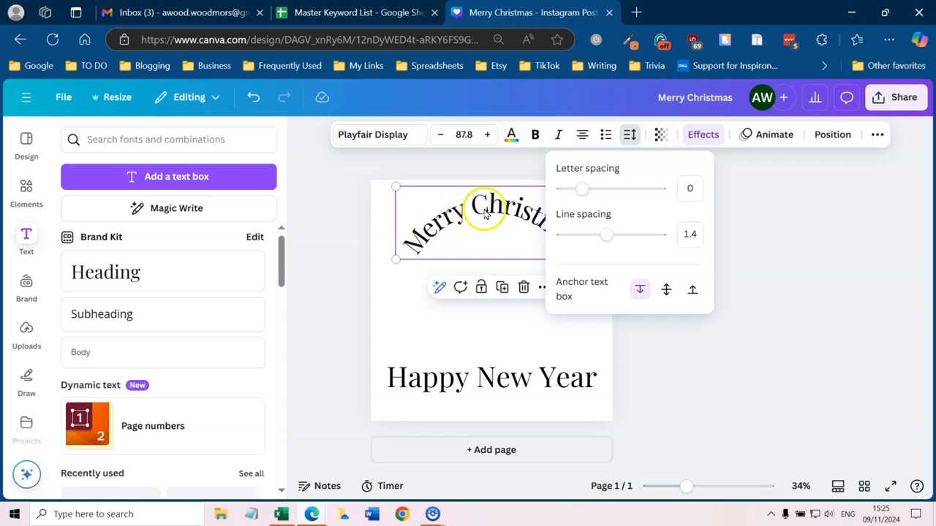
left_click_drag(582, 191, 592, 191)
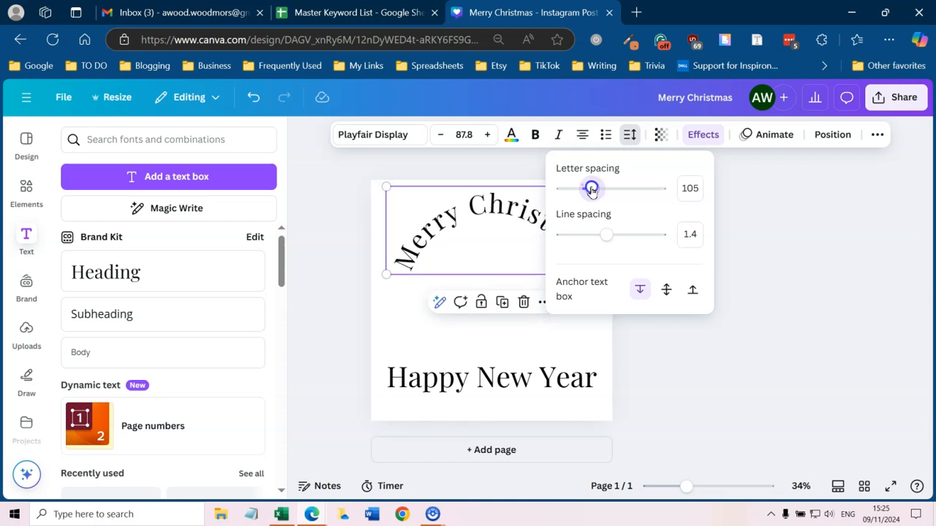
left_click(790, 282)
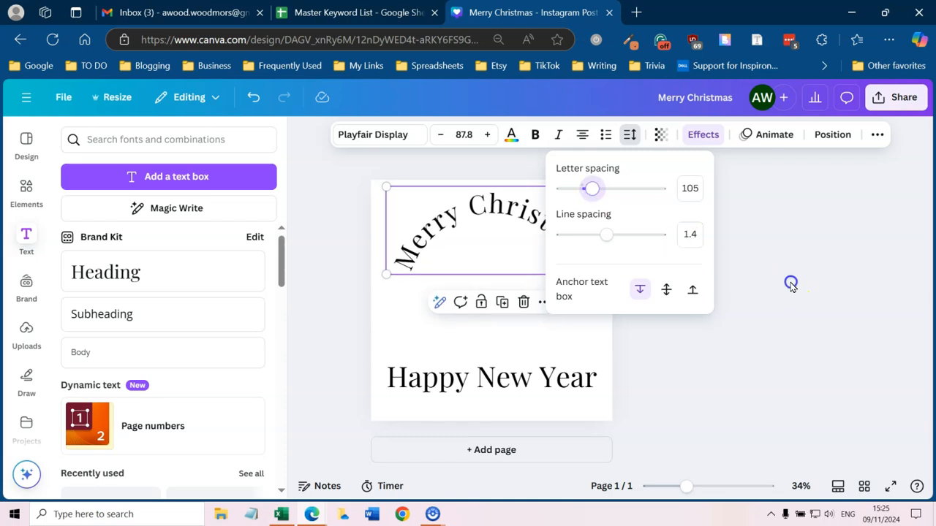
Apply the Curve shape effect to the "Happy New Year" text with a curve value of -65
left_click(453, 393)
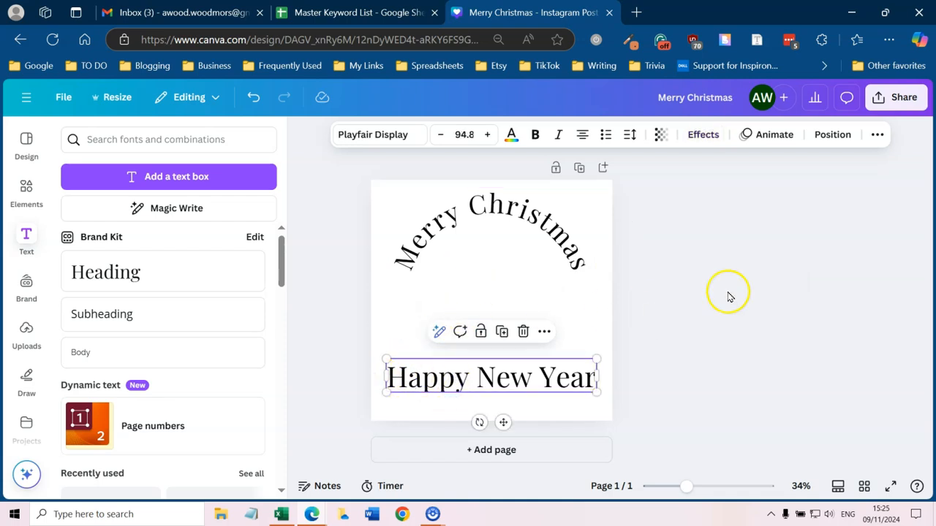
left_click(703, 134)
scroll(168, 373, "down", 2)
scroll(149, 374, "down", 1)
left_click(163, 434)
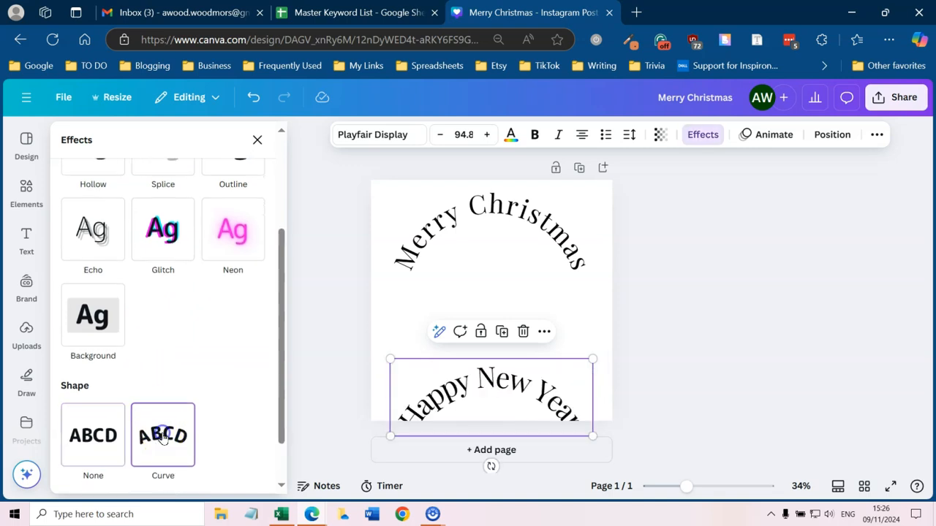
scroll(190, 345, "down", 1)
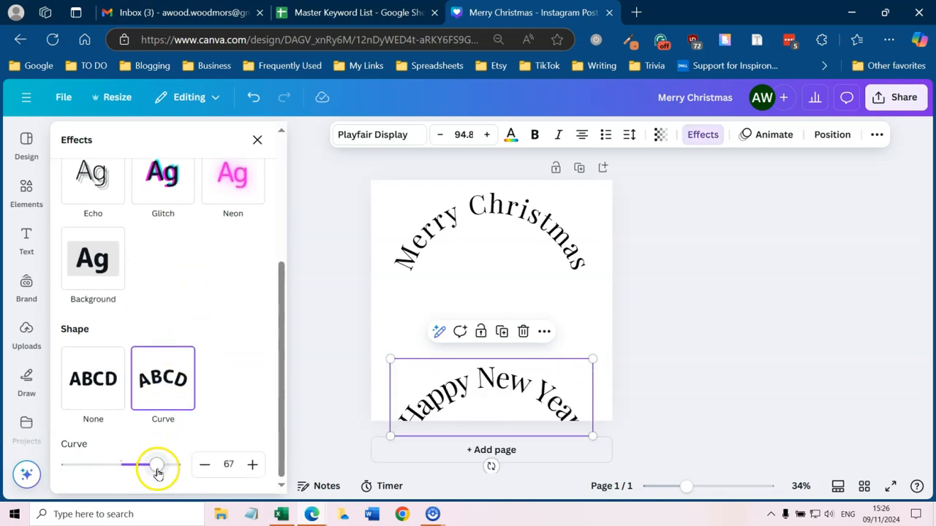
left_click_drag(157, 470, 86, 469)
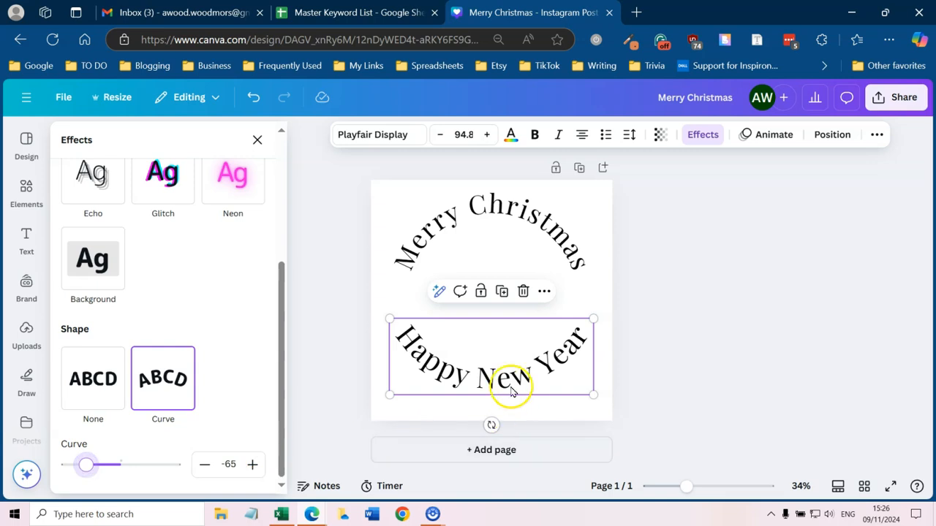
Move the curved "Happy New Year" text slightly down and widen its letter spacing so its arc nearly matches the upper one
left_click_drag(501, 376, 503, 386)
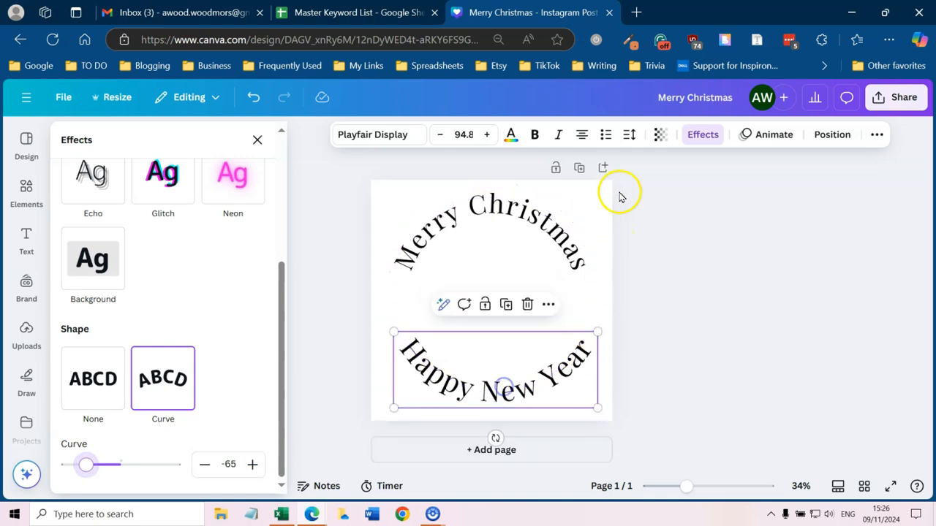
left_click(629, 134)
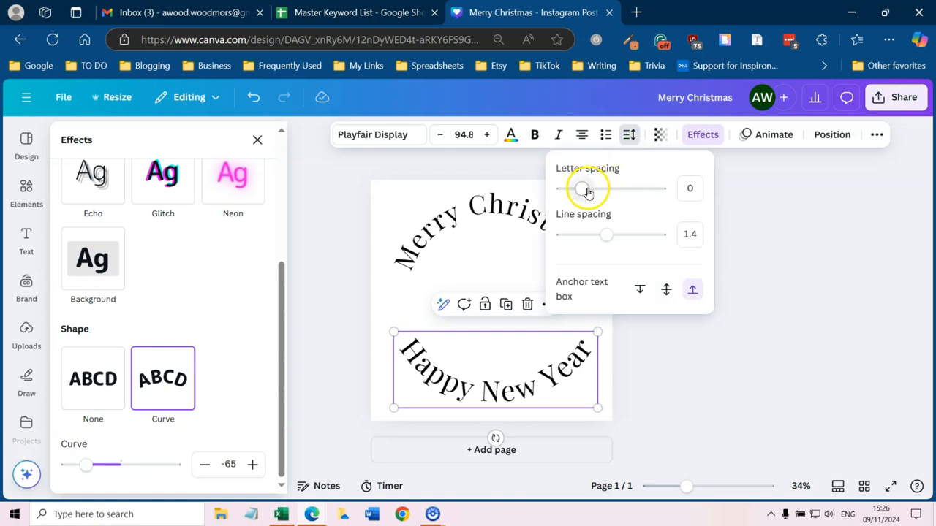
left_click(589, 192)
left_click_drag(587, 191, 592, 192)
left_click(729, 369)
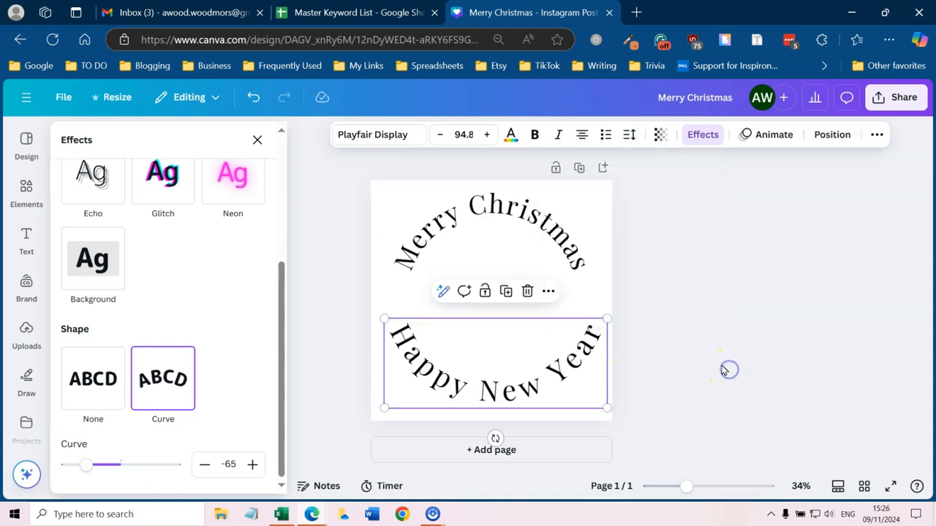
left_click(723, 363)
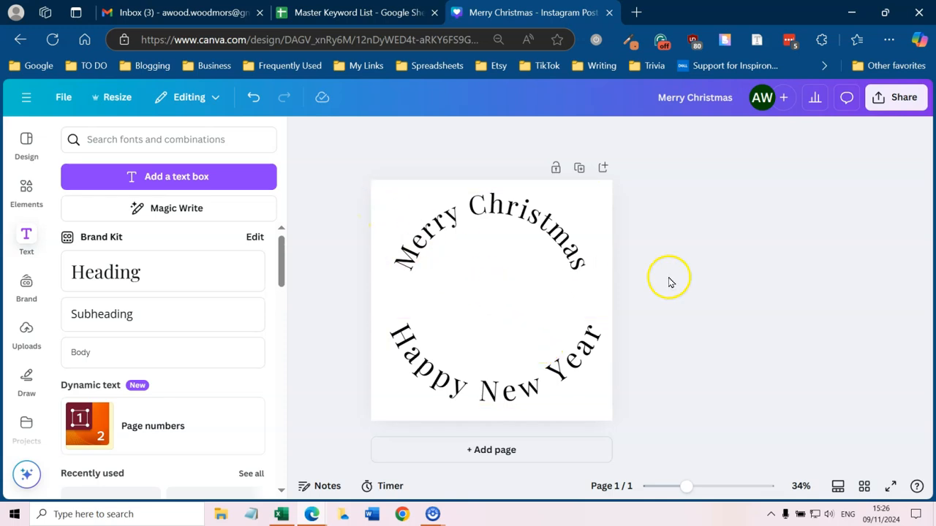
Open the download options for the finished design
left_click(900, 100)
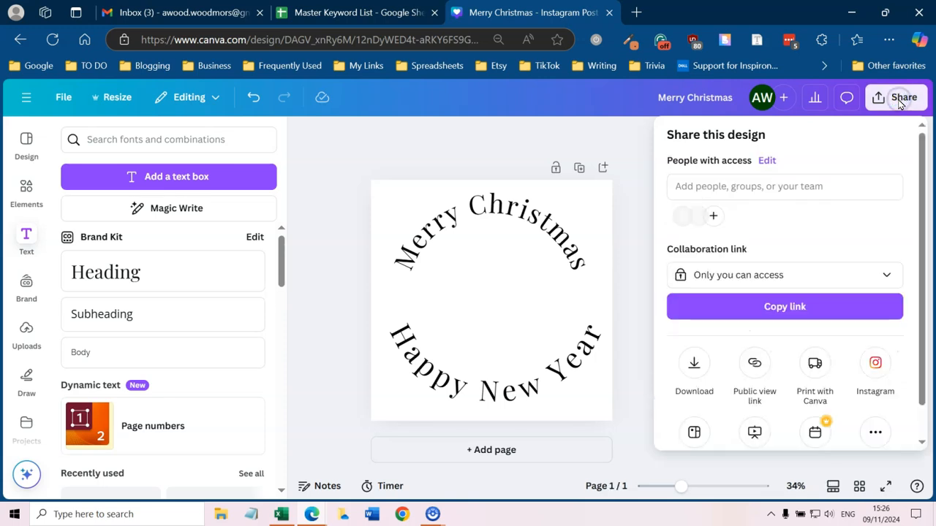
scroll(773, 244, "down", 1)
left_click(693, 329)
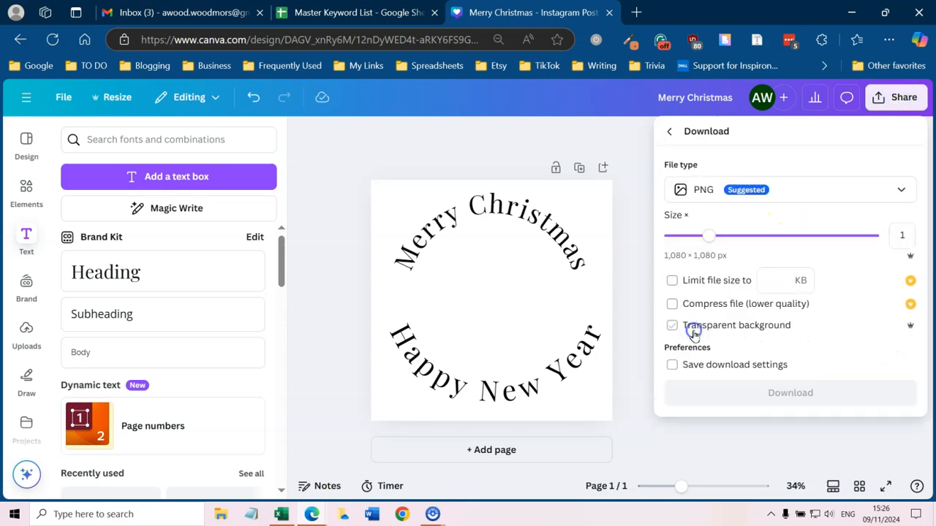